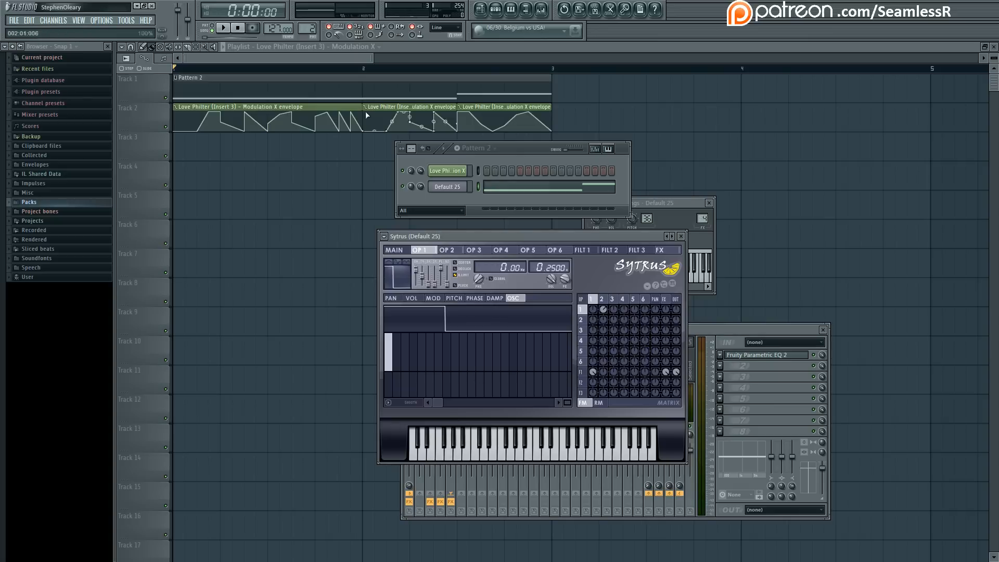
Play the song briefly to hear the sound, and show all harmonics of operator 1's oscillator in Sytrus.
{"action": "left_click", "coordinate": [223, 27]}
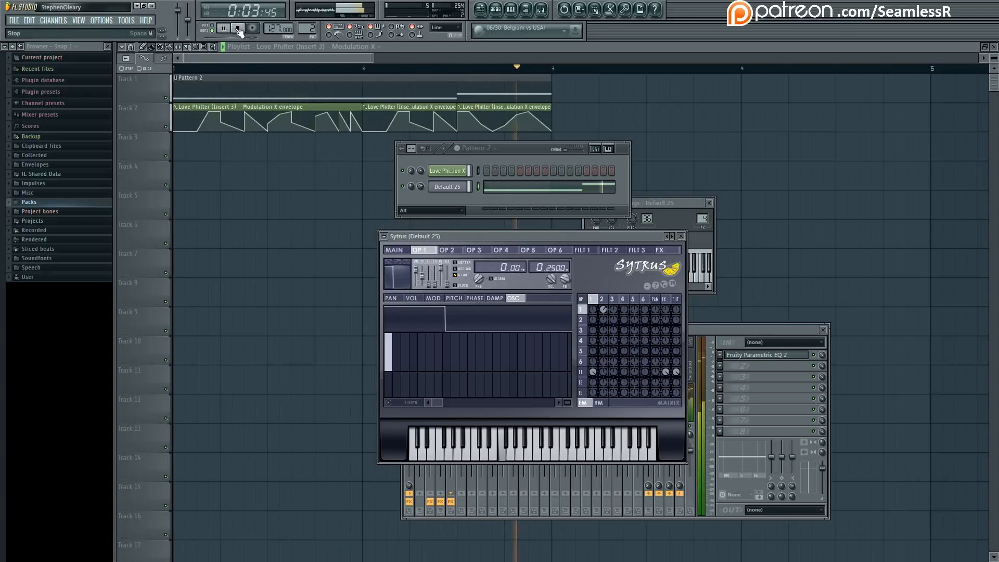
{"action": "left_click", "coordinate": [238, 28]}
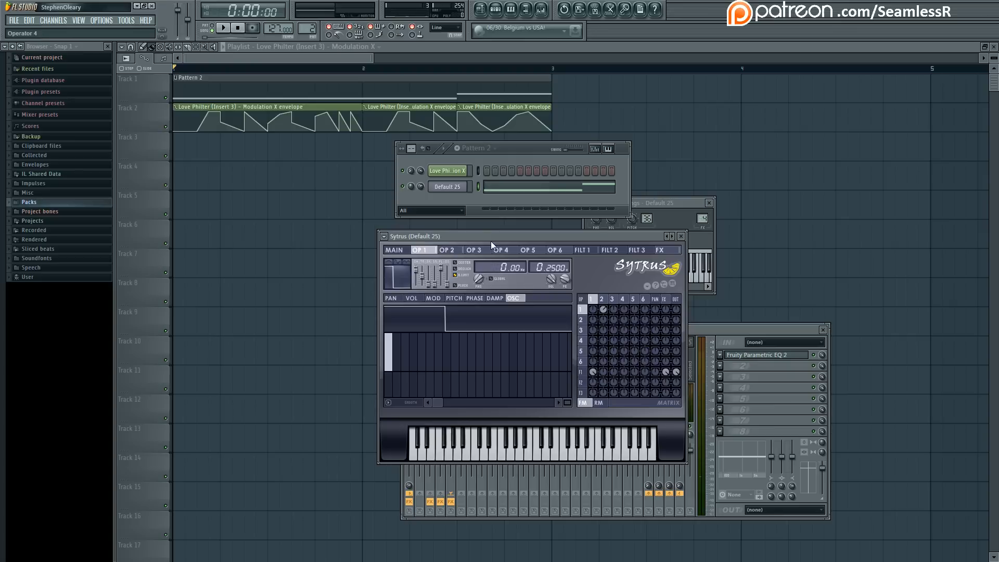
{"action": "mouse_move", "coordinate": [490, 235]}
{"action": "left_mouse_down"}
{"action": "mouse_move", "coordinate": [697, 228]}
{"action": "mouse_move", "coordinate": [501, 223]}
{"action": "left_mouse_up"}
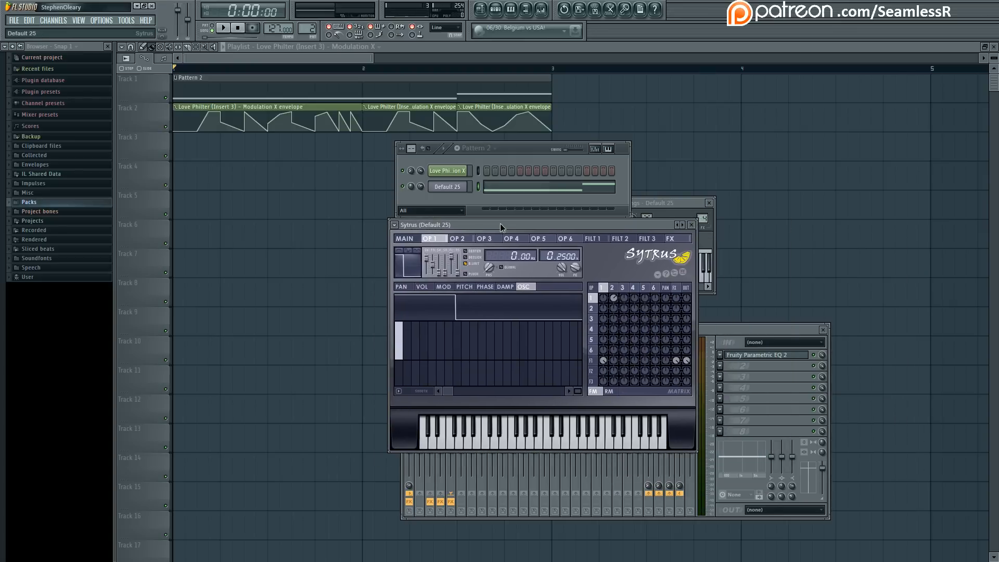
{"action": "left_click", "coordinate": [578, 391]}
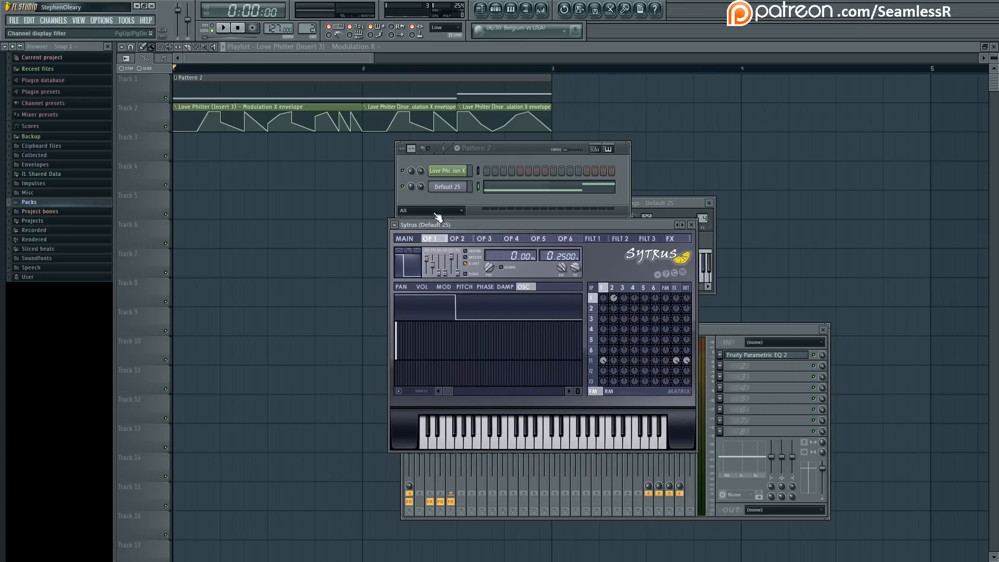
{"action": "mouse_move", "coordinate": [429, 229]}
{"action": "left_mouse_down"}
{"action": "mouse_move", "coordinate": [461, 230]}
{"action": "mouse_move", "coordinate": [434, 241]}
{"action": "left_mouse_up"}
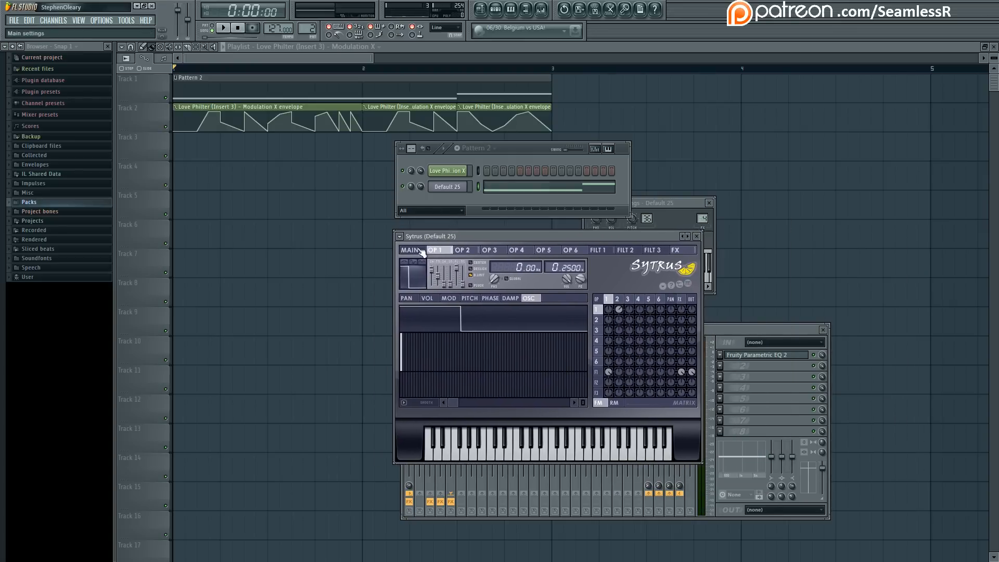
Check the main settings in Sytrus and compare the oscillator waveforms of operators 1 and 2.
{"action": "left_click", "coordinate": [417, 251]}
{"action": "left_click", "coordinate": [435, 251]}
{"action": "left_click", "coordinate": [639, 299]}
{"action": "mouse_move", "coordinate": [432, 285]}
{"action": "left_mouse_down"}
{"action": "mouse_move", "coordinate": [431, 266]}
{"action": "mouse_move", "coordinate": [432, 284]}
{"action": "left_mouse_up"}
{"action": "left_click", "coordinate": [435, 250]}
{"action": "left_click", "coordinate": [617, 299]}
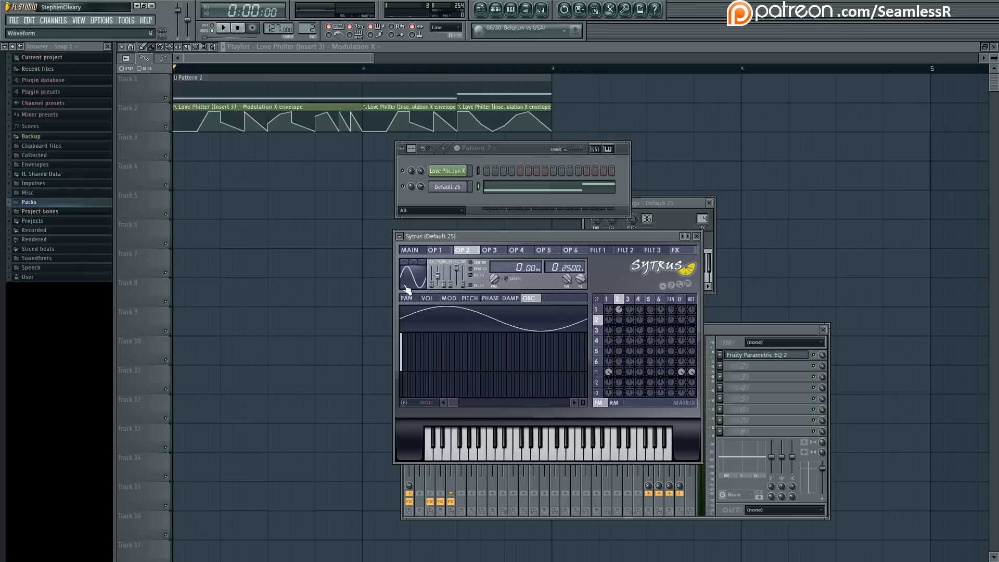
{"action": "left_click", "coordinate": [608, 300]}
{"action": "left_click", "coordinate": [617, 300]}
{"action": "left_click", "coordinate": [607, 300]}
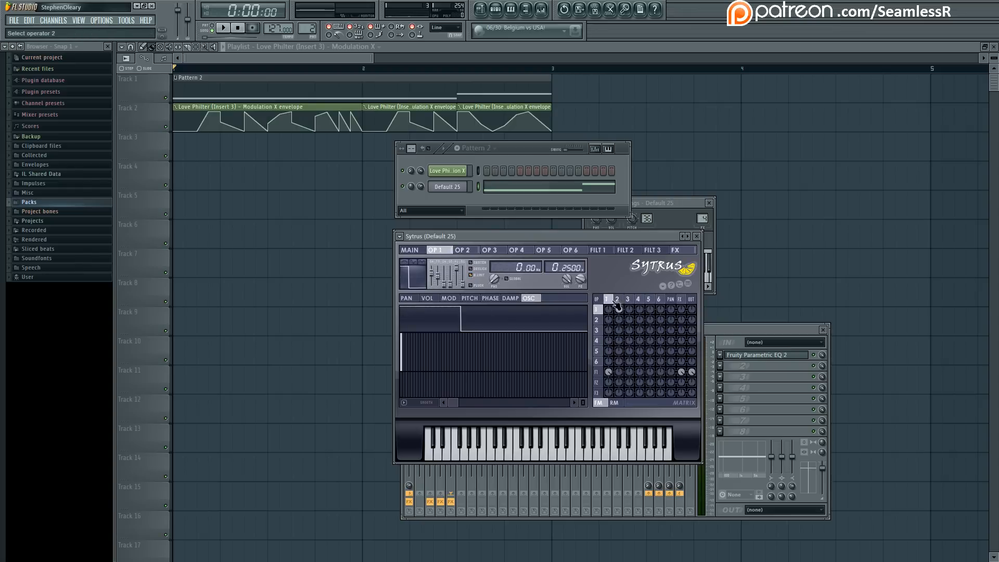
Examine Filter 1's waveshaper curve and the effects settings in Sytrus.
{"action": "left_click", "coordinate": [597, 372]}
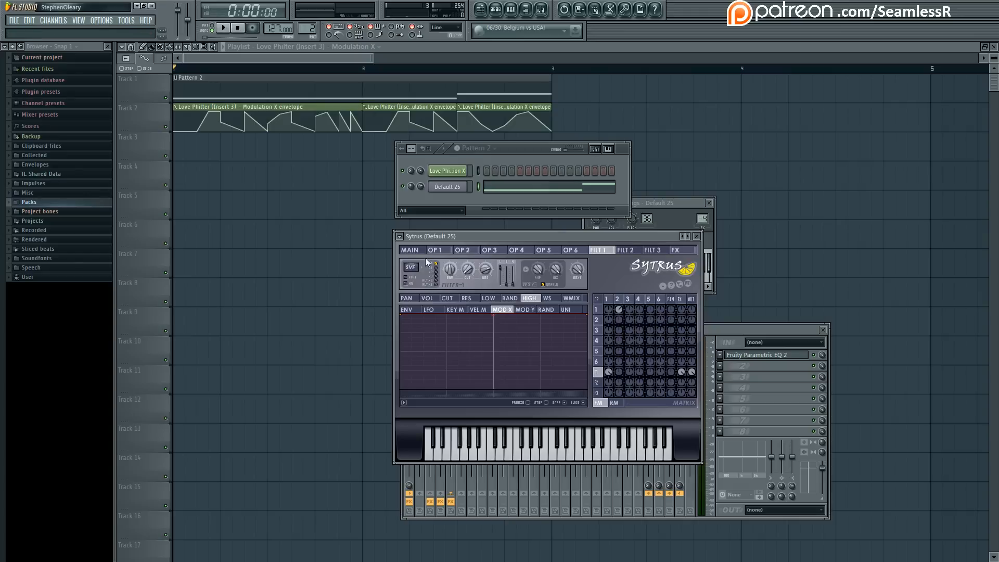
{"action": "left_click", "coordinate": [547, 298]}
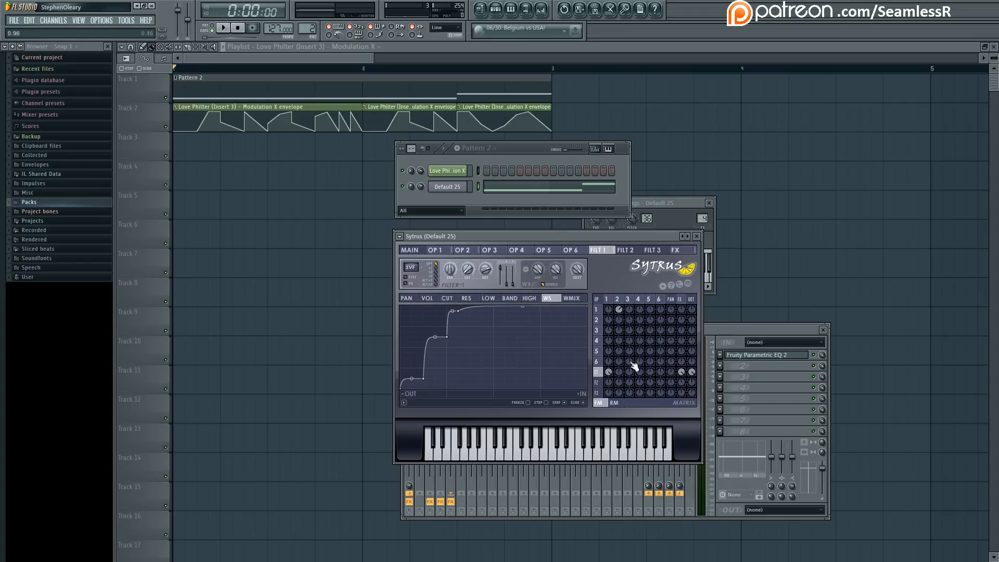
{"action": "left_click", "coordinate": [679, 299]}
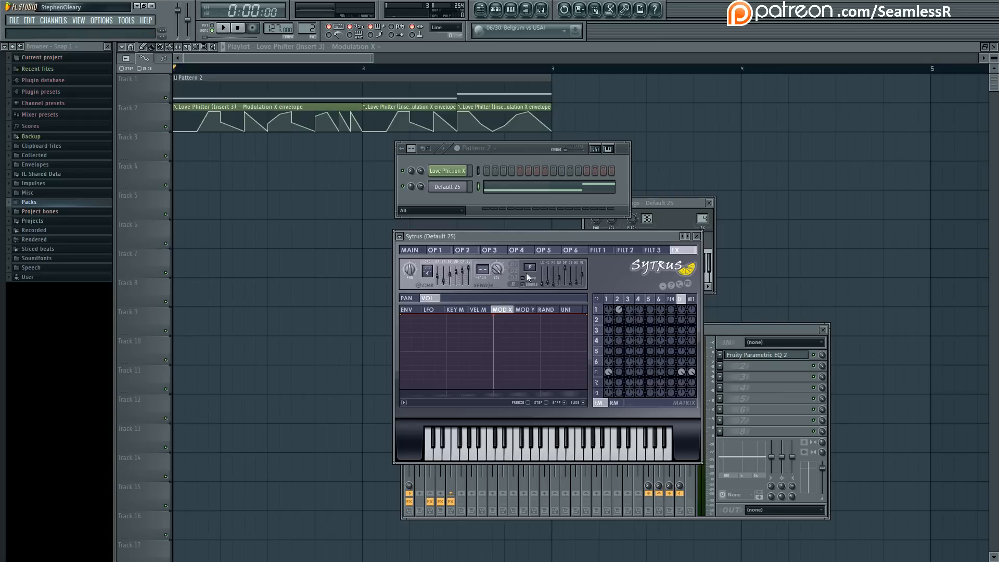
Open Fruity Parametric EQ 2 on mixer Insert 4 and watch its filter band during song playback.
{"action": "left_click", "coordinate": [748, 375]}
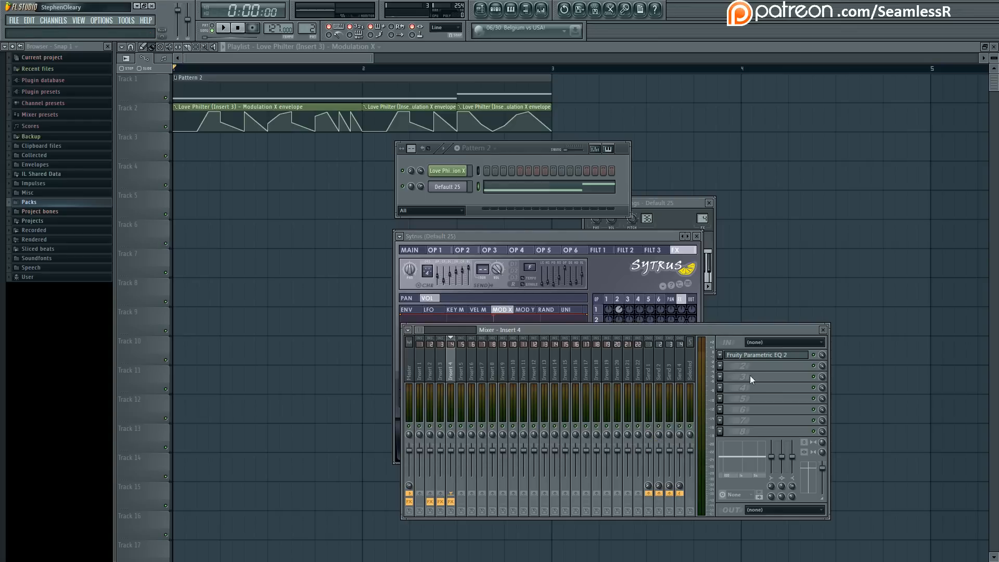
{"action": "left_click", "coordinate": [754, 358]}
{"action": "left_click_drag", "start_coordinate": [367, 232], "coordinate": [386, 281]}
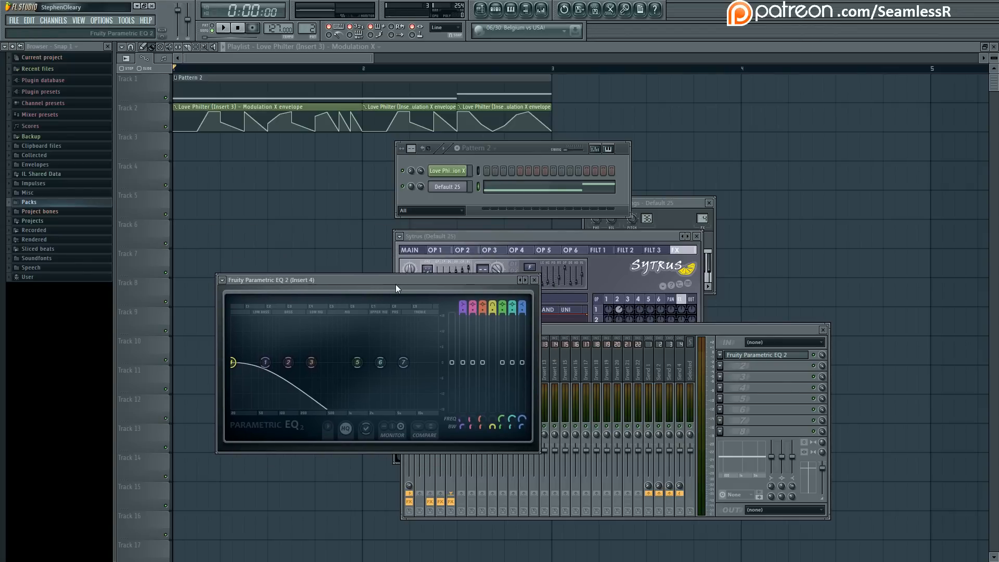
{"action": "key", "text": "space"}
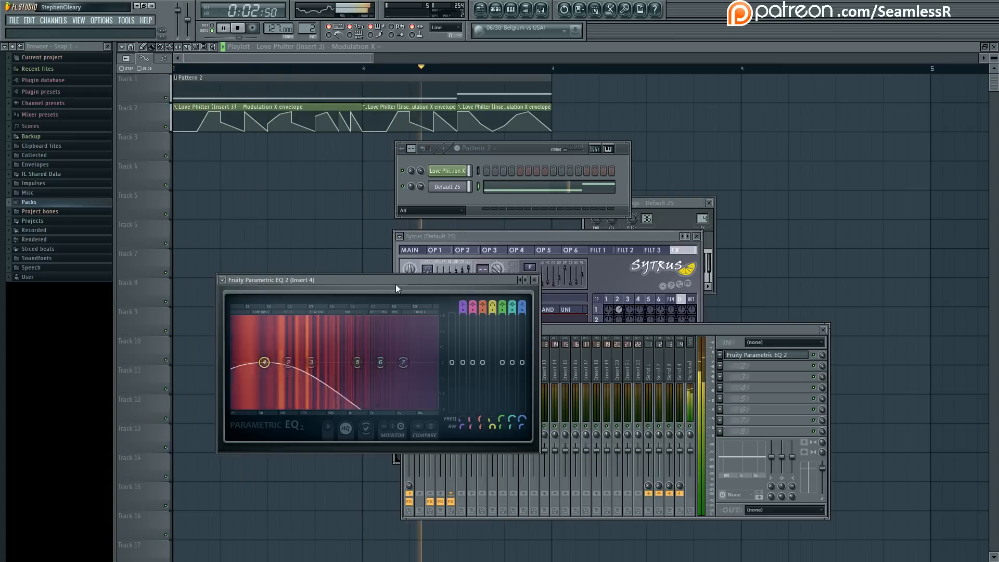
{"action": "key", "text": "space"}
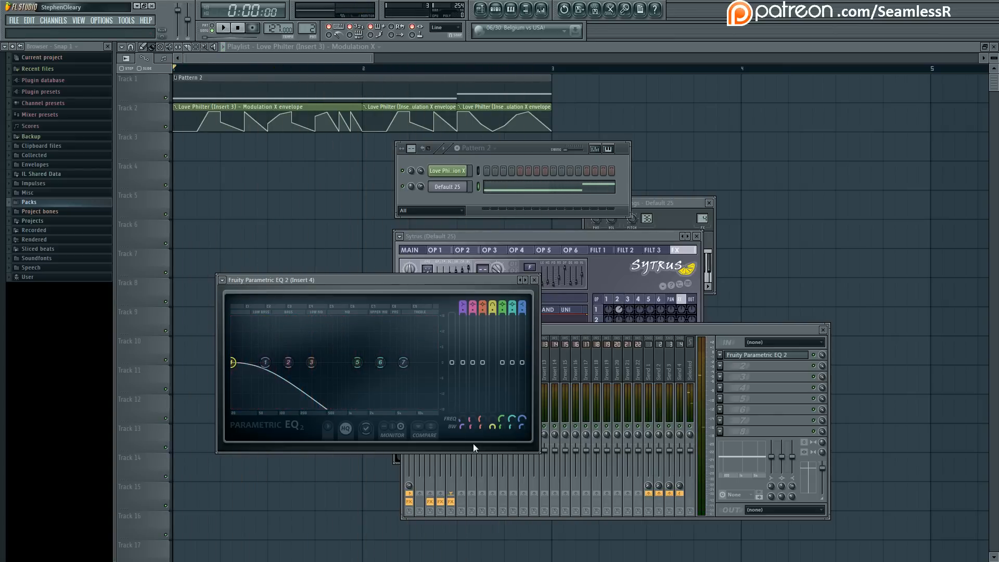
Inspect the internal controller link and smoothing settings for band 4's frequency in the EQ, leaving the link unchanged.
{"action": "right_click", "coordinate": [496, 423]}
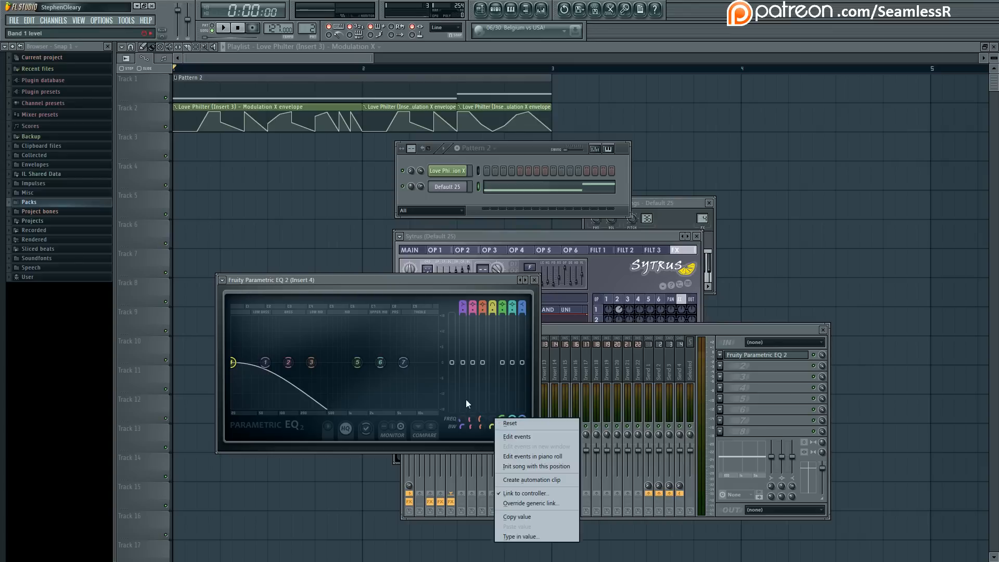
{"action": "left_click", "coordinate": [523, 496]}
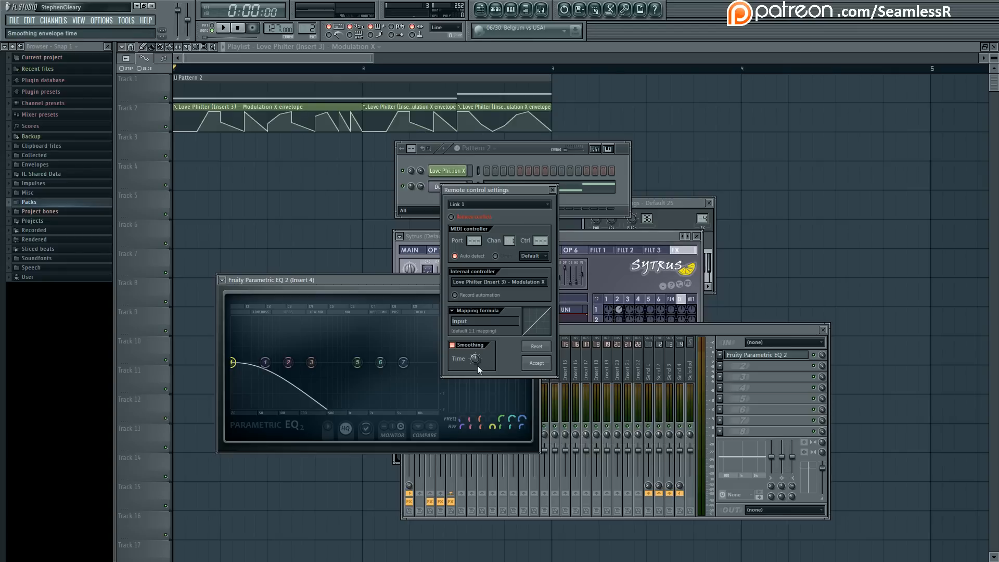
{"action": "left_click", "coordinate": [552, 190]}
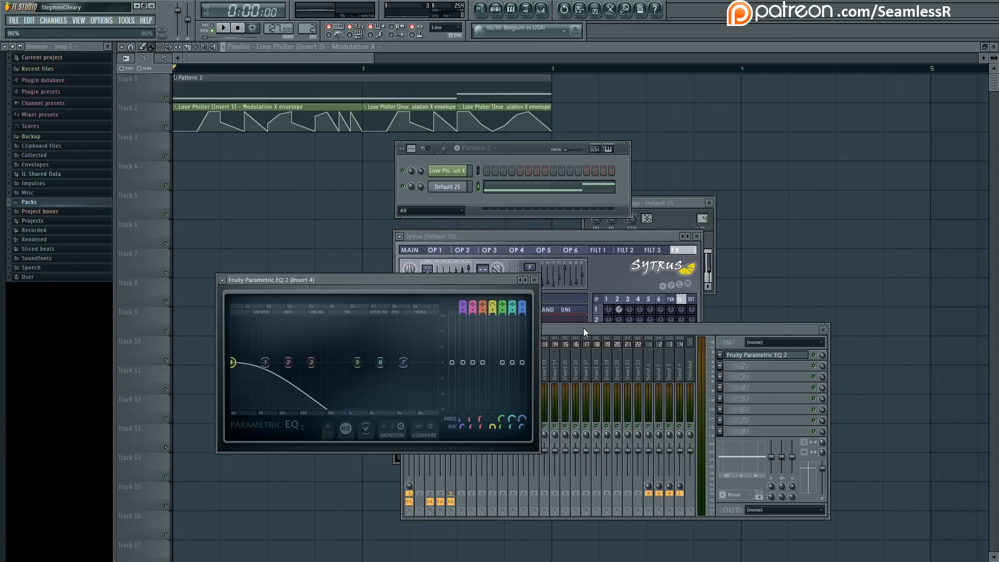
Bring Sytrus to the front, review its main settings, and compare the unison-mapped MOD curves of operators 1 and 2.
{"action": "left_click_drag", "start_coordinate": [583, 328], "coordinate": [599, 330]}
{"action": "left_click_drag", "start_coordinate": [566, 237], "coordinate": [567, 246]}
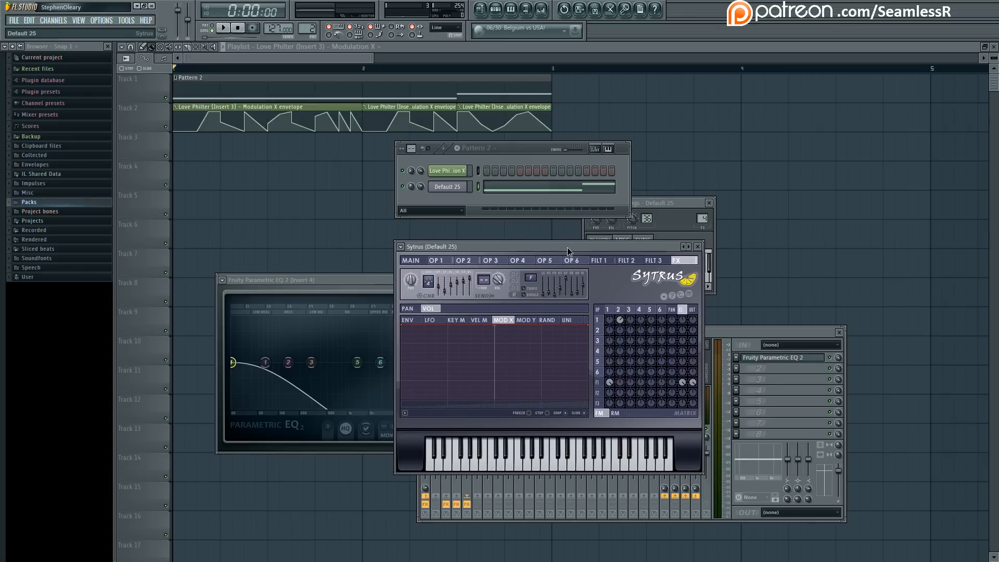
{"action": "left_click", "coordinate": [417, 260]}
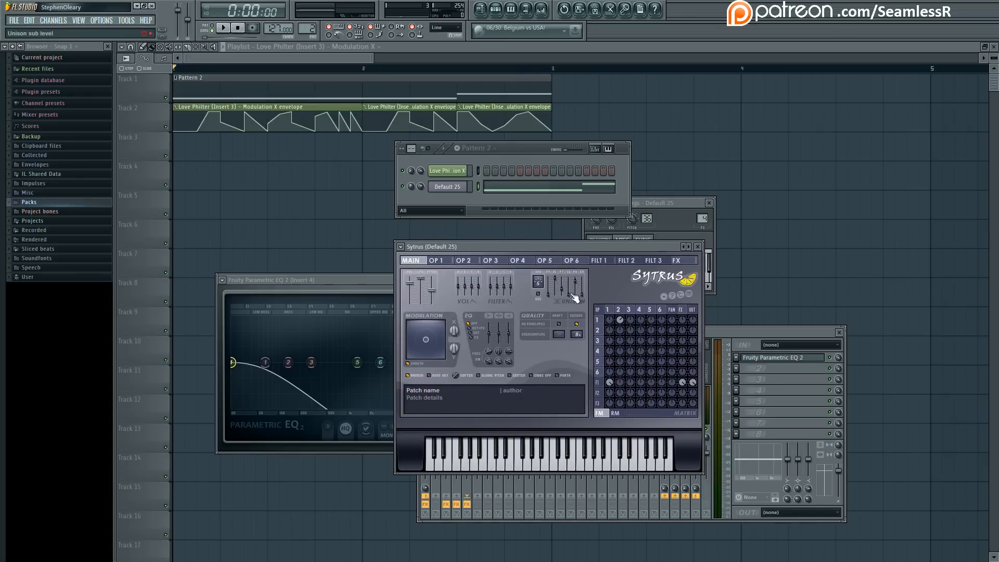
{"action": "left_click", "coordinate": [612, 311]}
{"action": "left_click", "coordinate": [506, 318]}
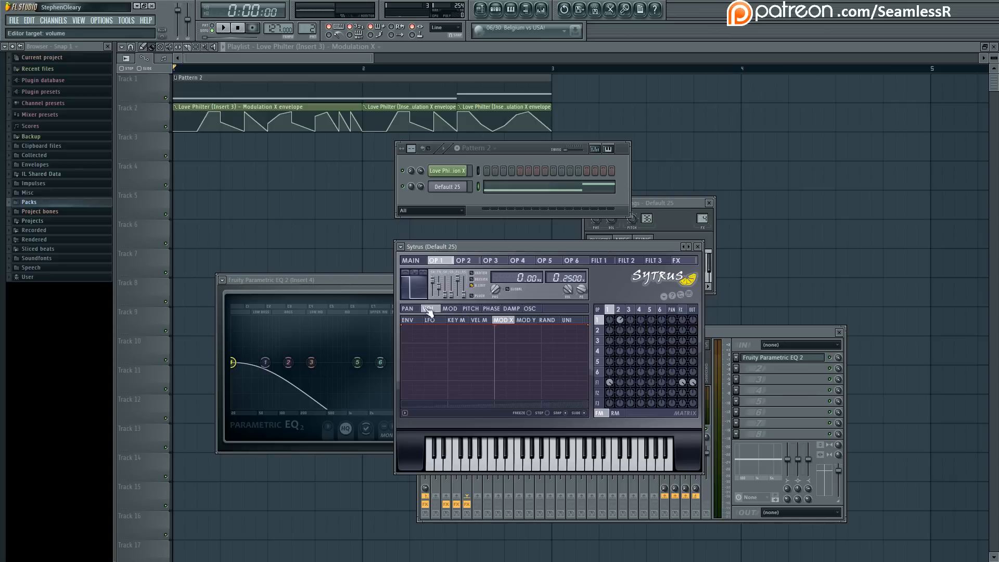
{"action": "left_click", "coordinate": [452, 309]}
{"action": "left_click", "coordinate": [567, 320]}
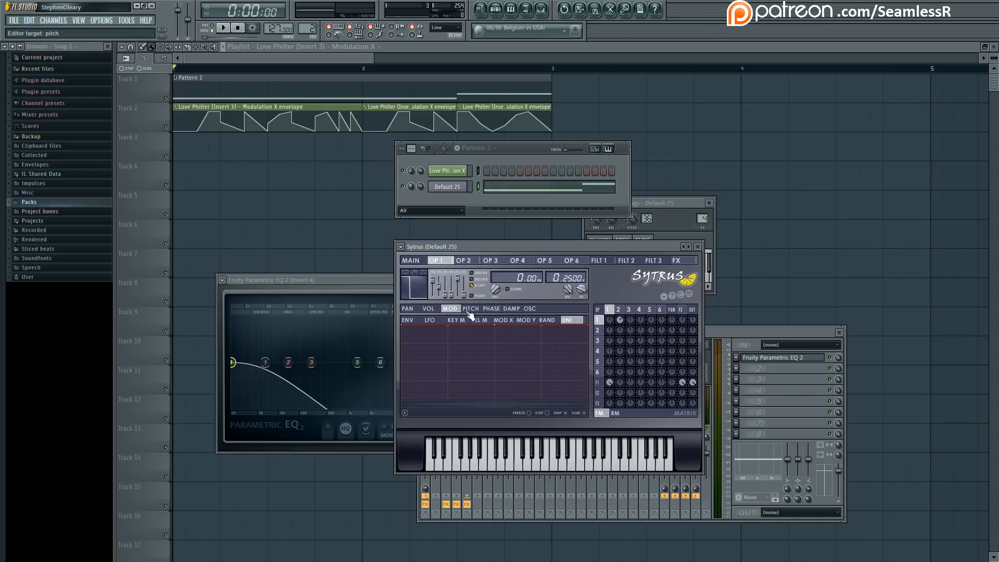
{"action": "left_click", "coordinate": [620, 310]}
{"action": "left_click", "coordinate": [611, 310]}
{"action": "left_click", "coordinate": [619, 310]}
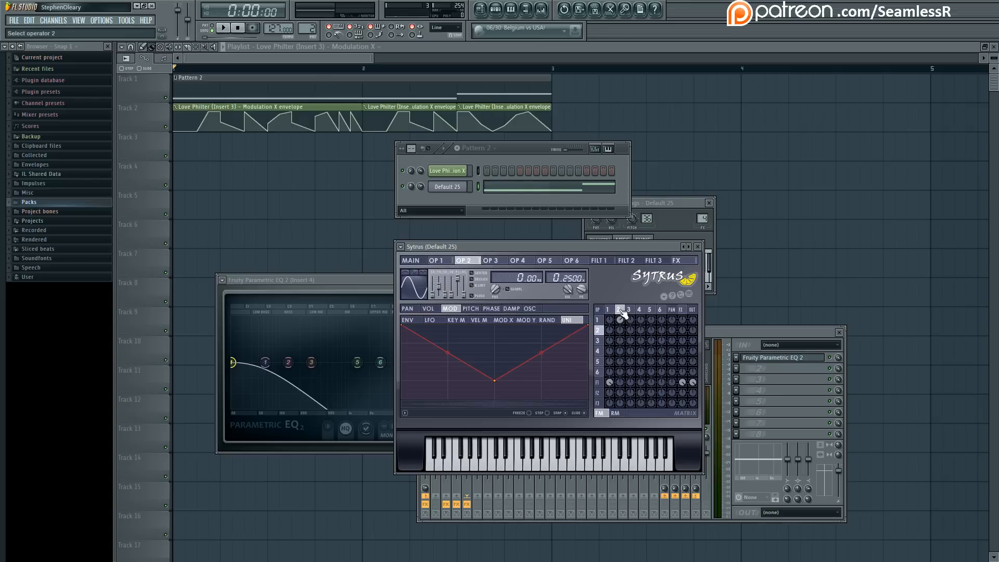
{"action": "left_click", "coordinate": [610, 310]}
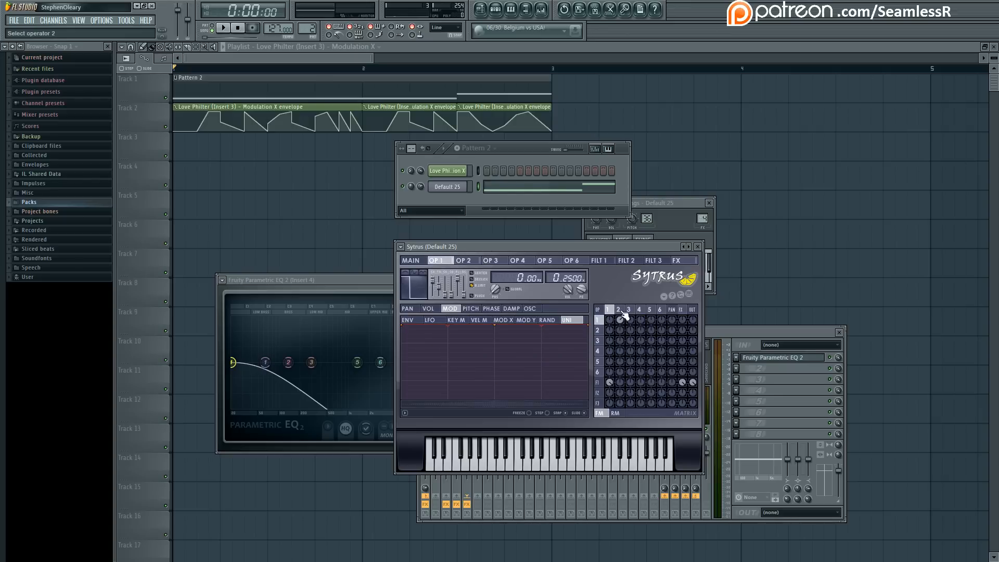
{"action": "left_click", "coordinate": [619, 310]}
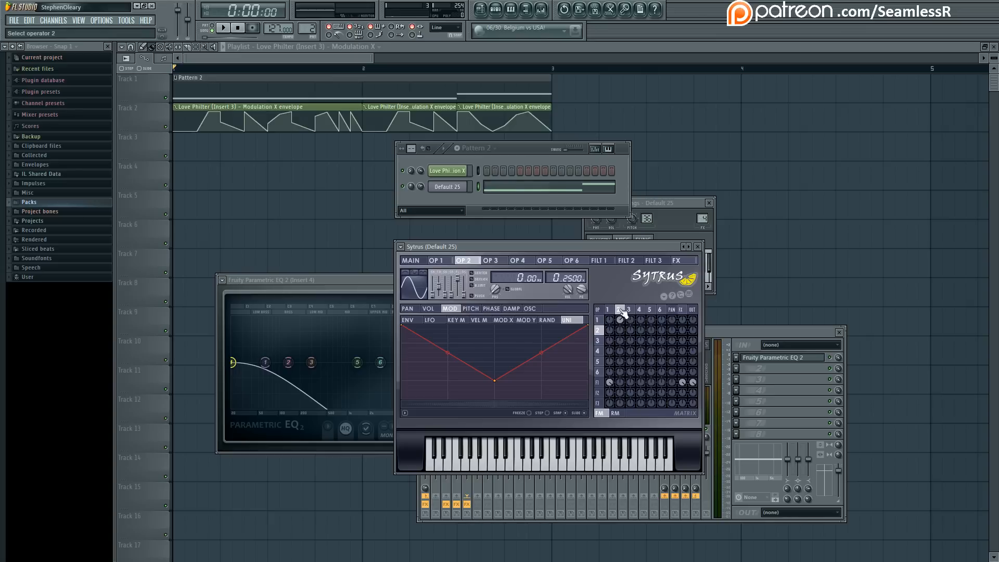
Return to the main settings in Sytrus and play the song again to hear the complete bass sound.
{"action": "left_click", "coordinate": [410, 261]}
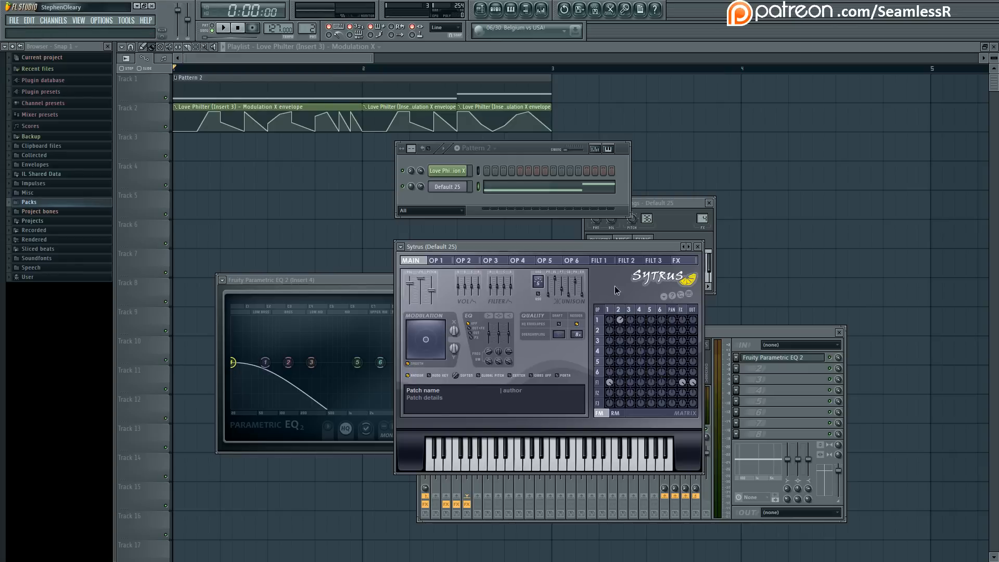
{"action": "key", "text": "space"}
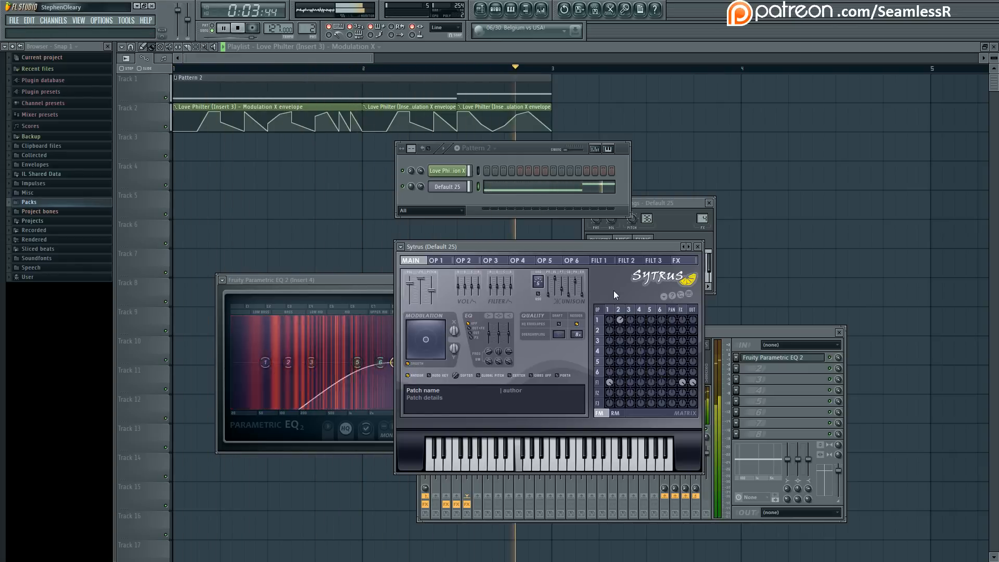
{"action": "key", "text": "space"}
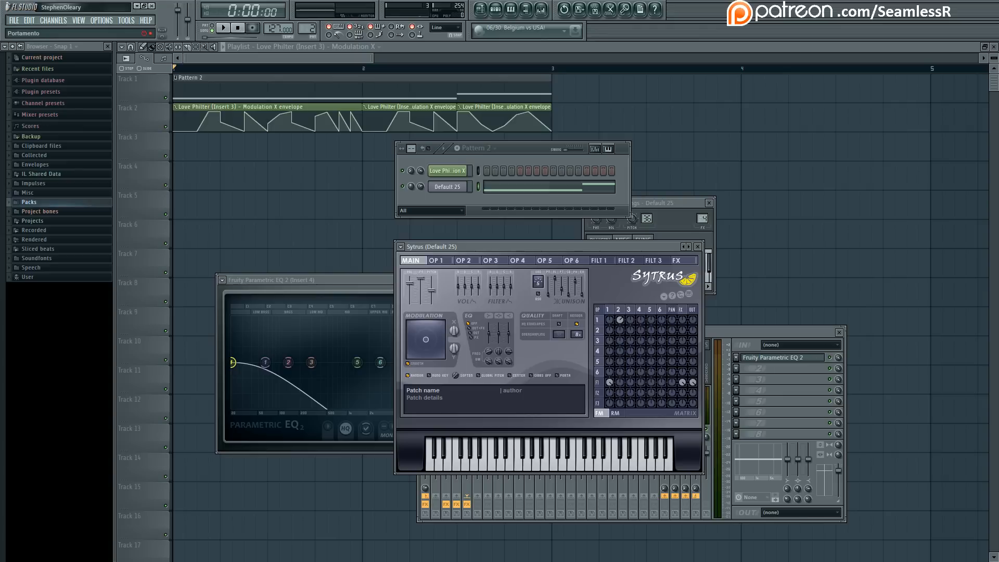
{"action": "left_click_drag", "start_coordinate": [359, 561], "coordinate": [396, 561]}
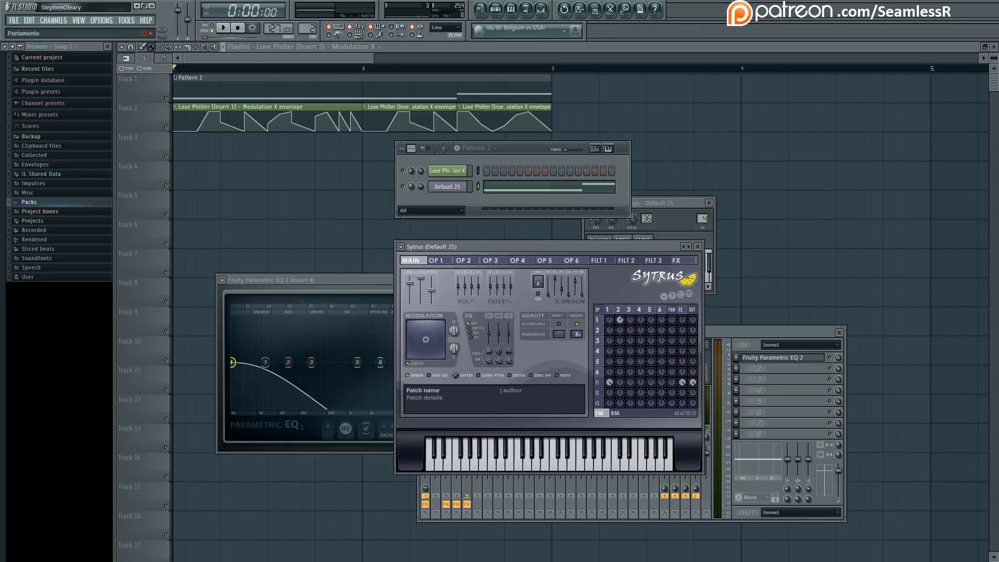